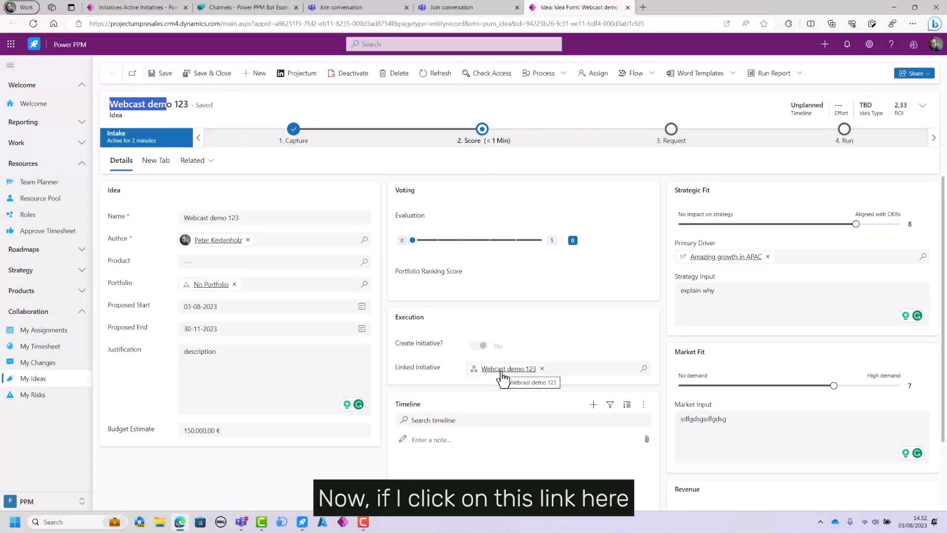
# From the idea's Linked Initiative field, open the Webcast demo 123 initiative record.
pyautogui.click(501, 371)
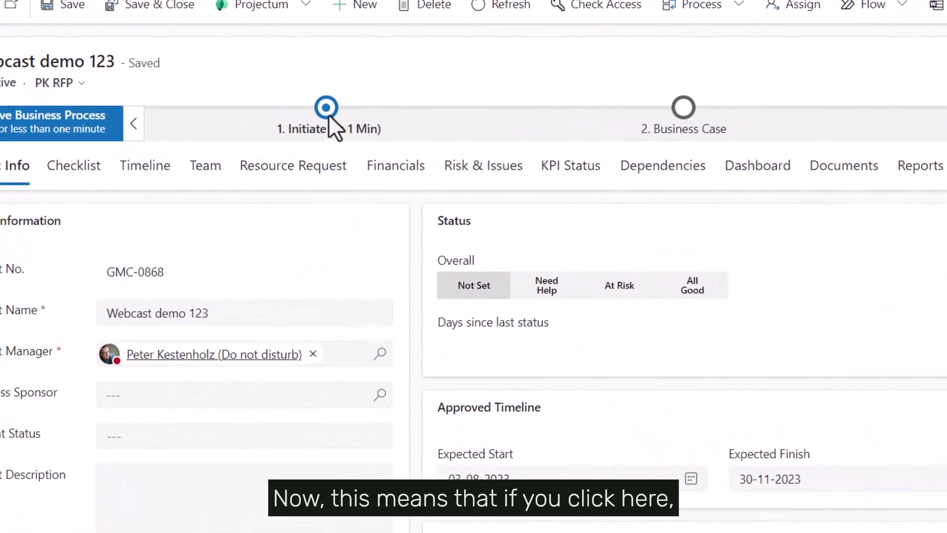
# On the Initiate stage set Requires Approval to Yes, then view the new Gate Approval stage.
pyautogui.click(327, 113)
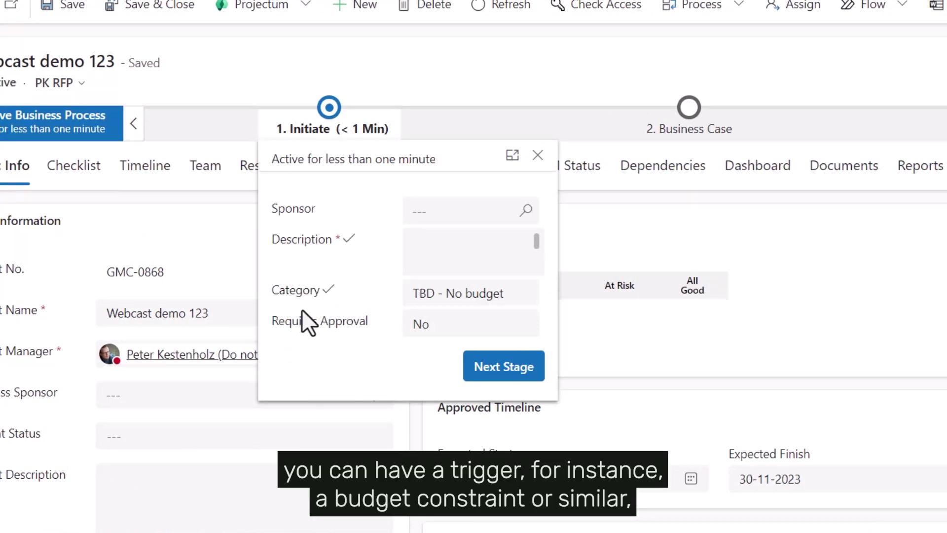
pyautogui.click(446, 328)
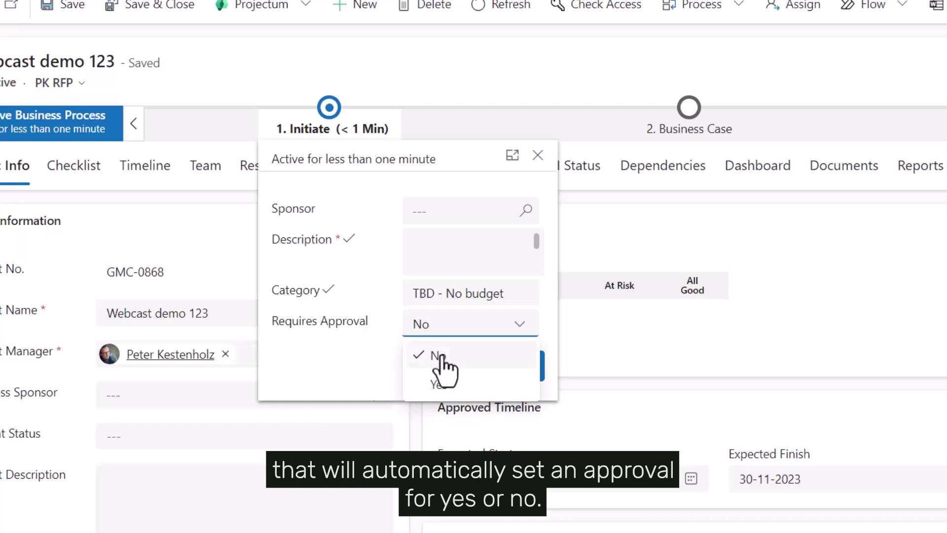
pyautogui.click(421, 385)
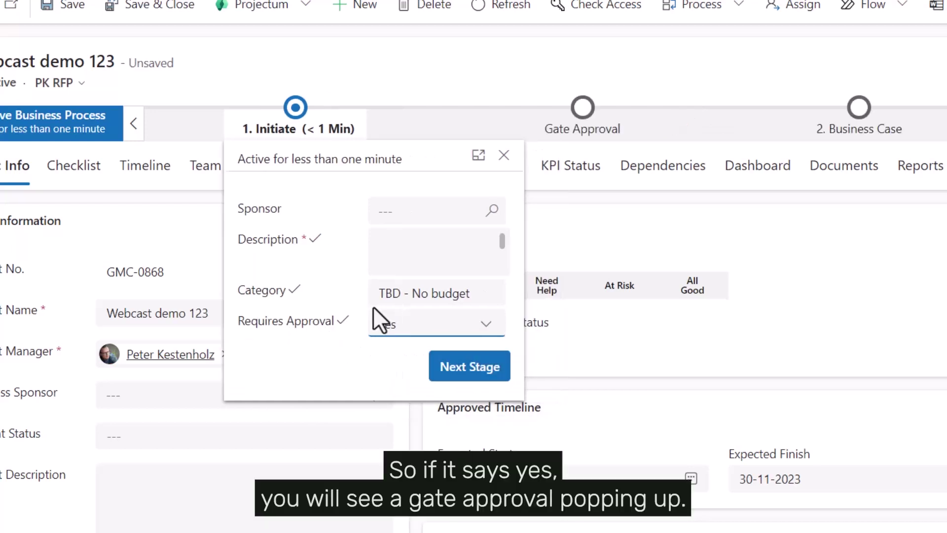
pyautogui.click(441, 99)
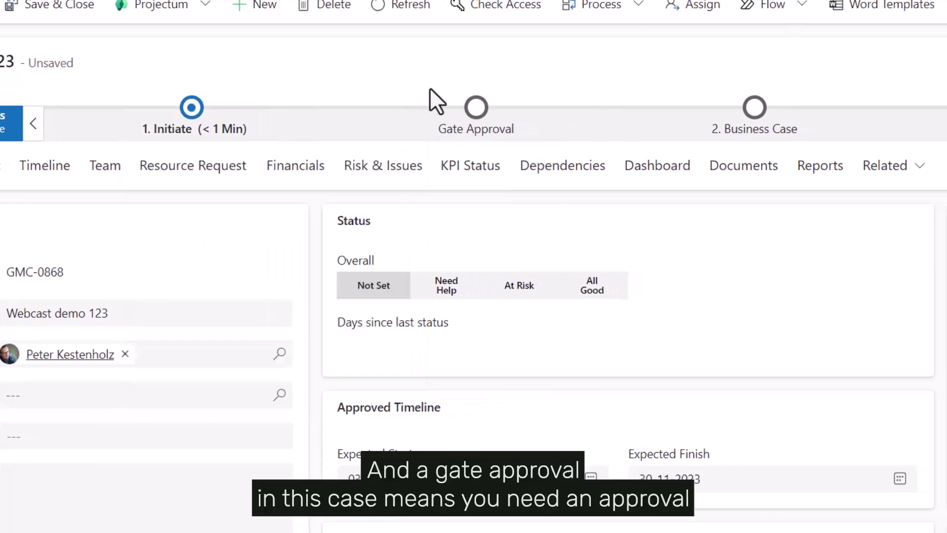
pyautogui.click(486, 125)
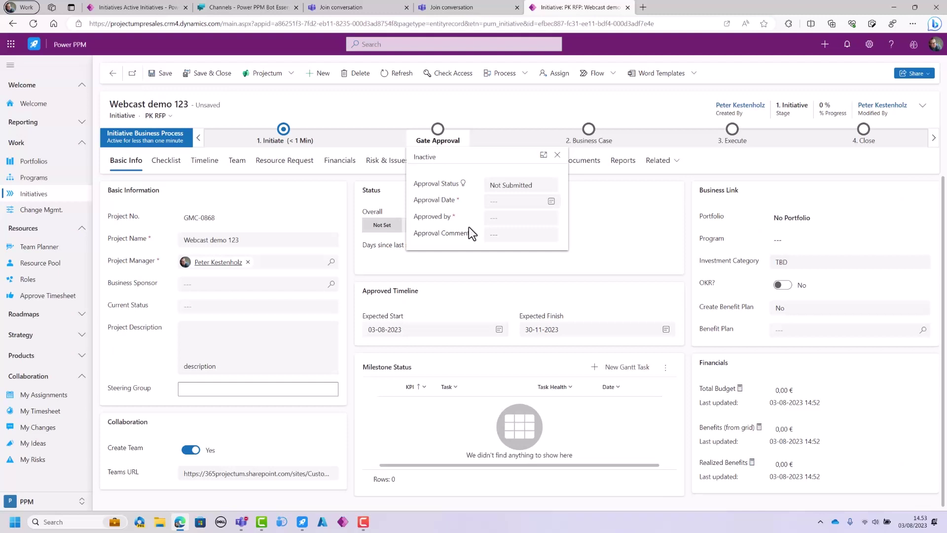
# Highlight the PK RFP form name and review the form list, keeping the PK RFP form.
pyautogui.tripleClick(338, 118)
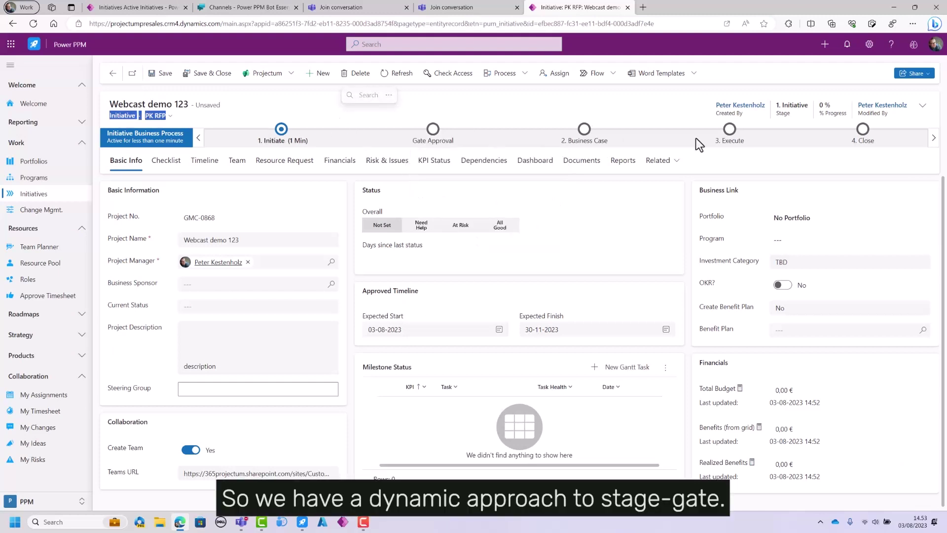
pyautogui.click(575, 103)
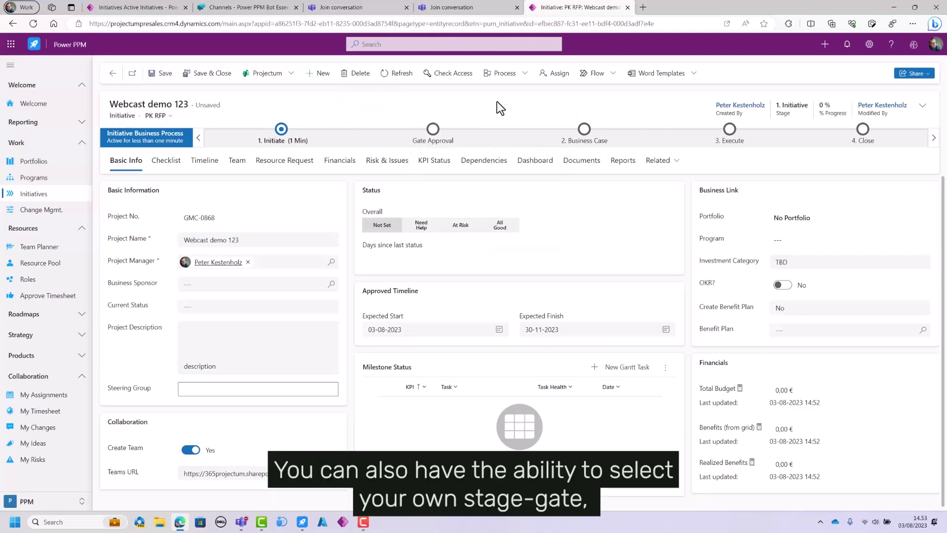
pyautogui.click(158, 115)
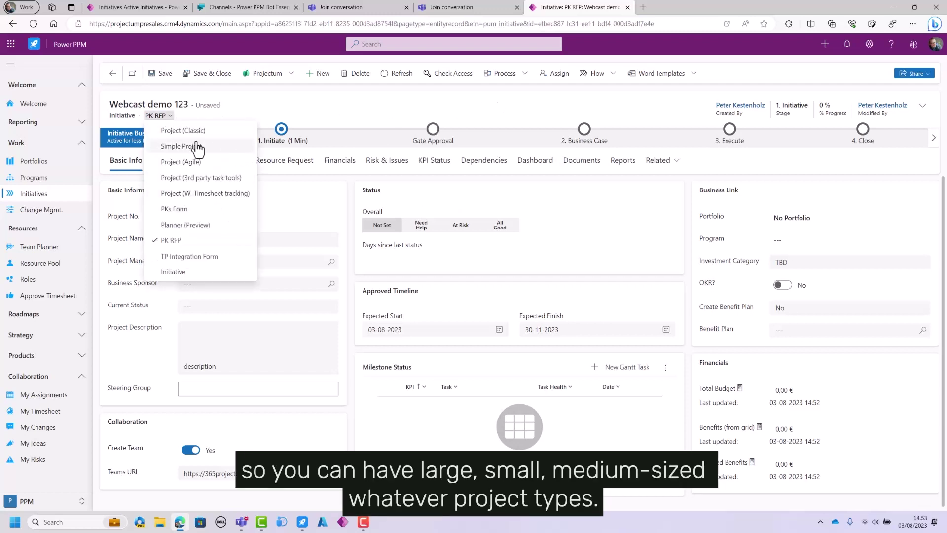
pyautogui.click(345, 106)
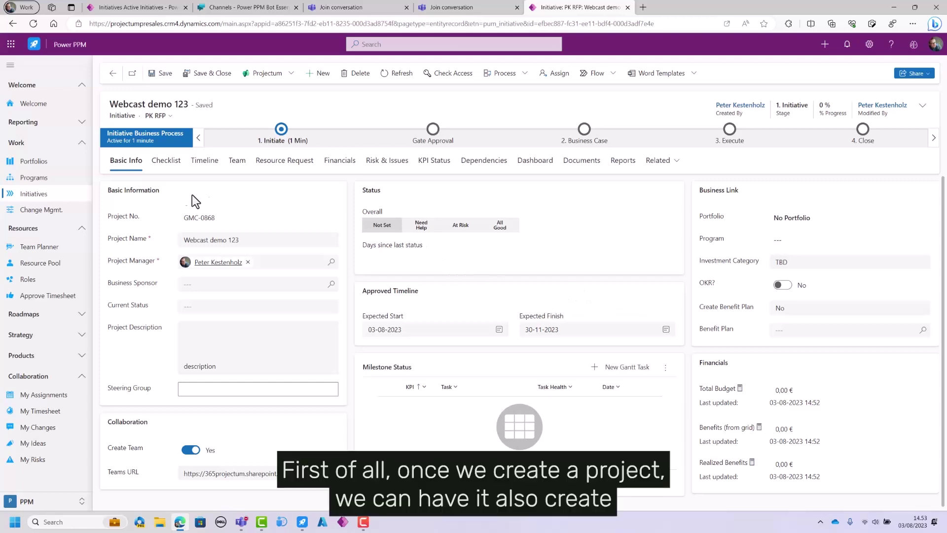
# Search the Business Sponsor lookup by the user's first name and assign the matching directory user.
pyautogui.moveTo(108, 448); pyautogui.dragTo(149, 450)
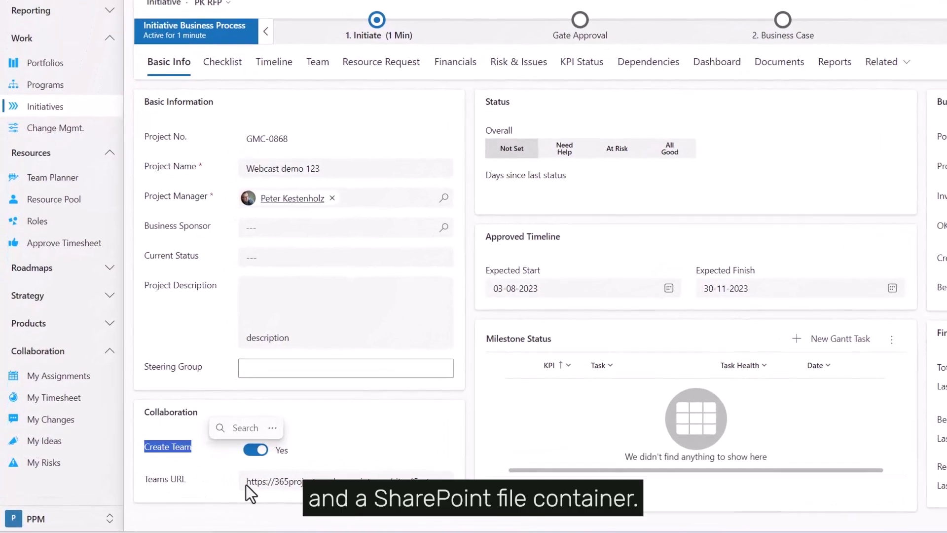
pyautogui.click(150, 474)
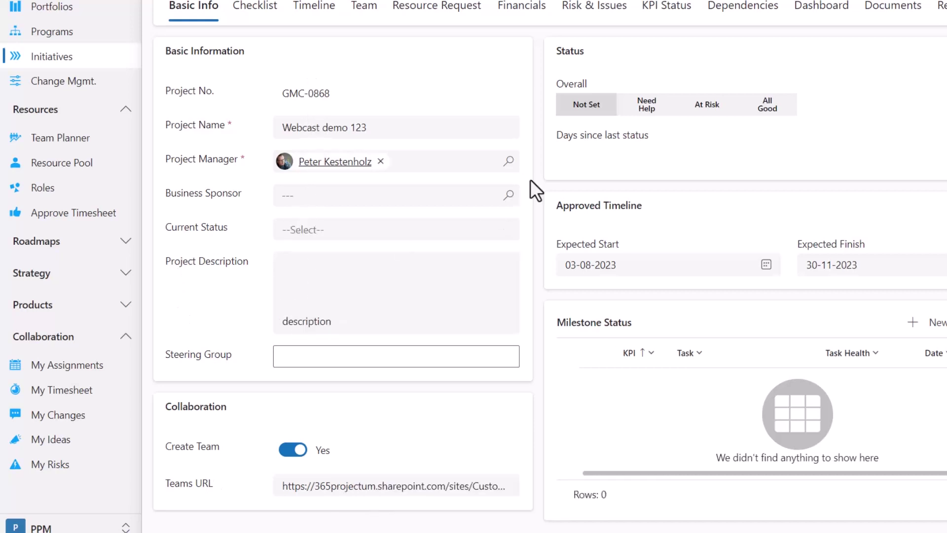
pyautogui.click(472, 198)
pyautogui.write('carsten')
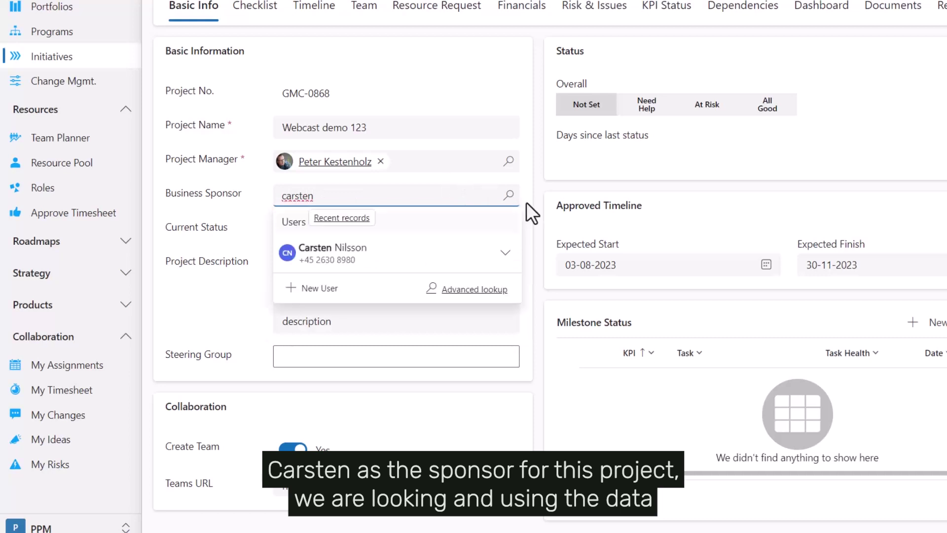
pyautogui.click(327, 254)
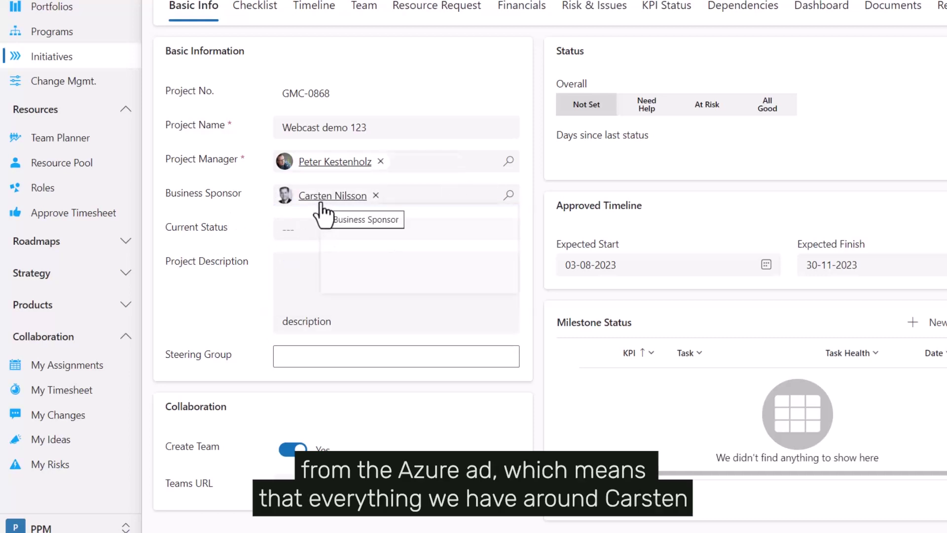
pyautogui.moveTo(319, 206)
pyautogui.moveTo(443, 253)
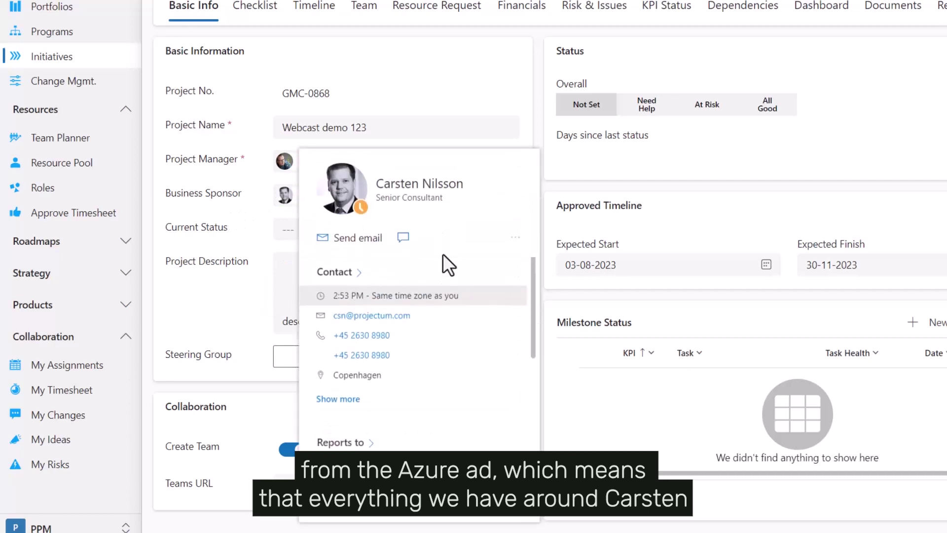
pyautogui.scroll(-3, 430, 273)
pyautogui.scroll(-2, 434, 345)
pyautogui.scroll(5, 433, 345)
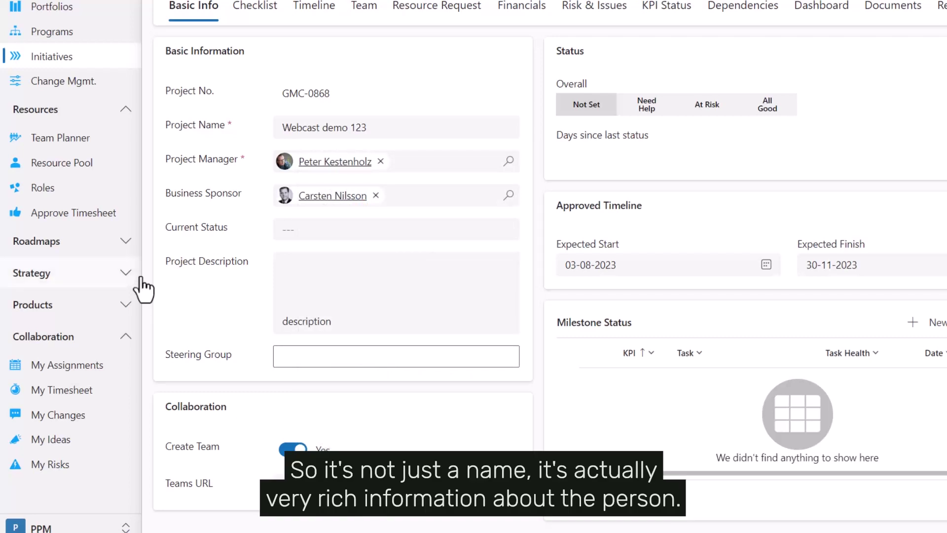
# Set the initiative's Current Status to 1. Active.
pyautogui.click(377, 237)
pyautogui.click(326, 281)
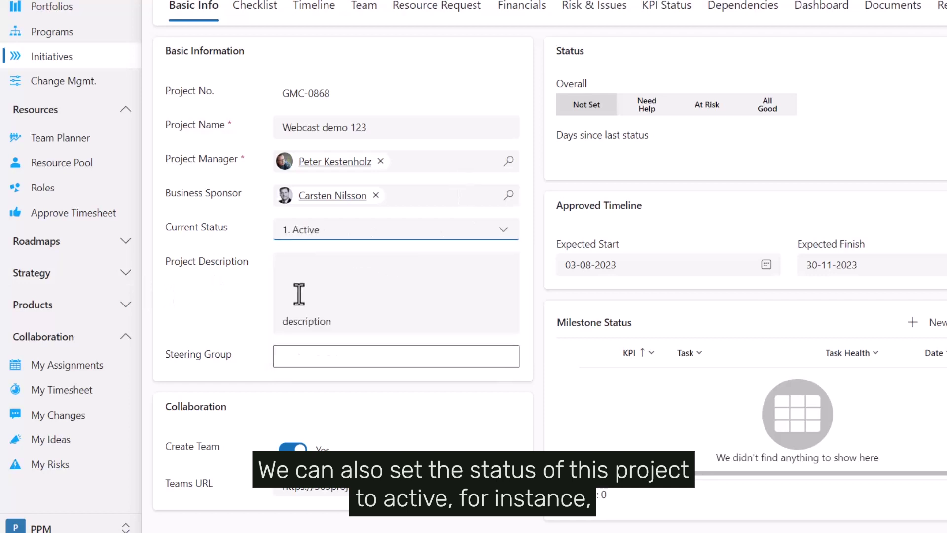
pyautogui.click(302, 268)
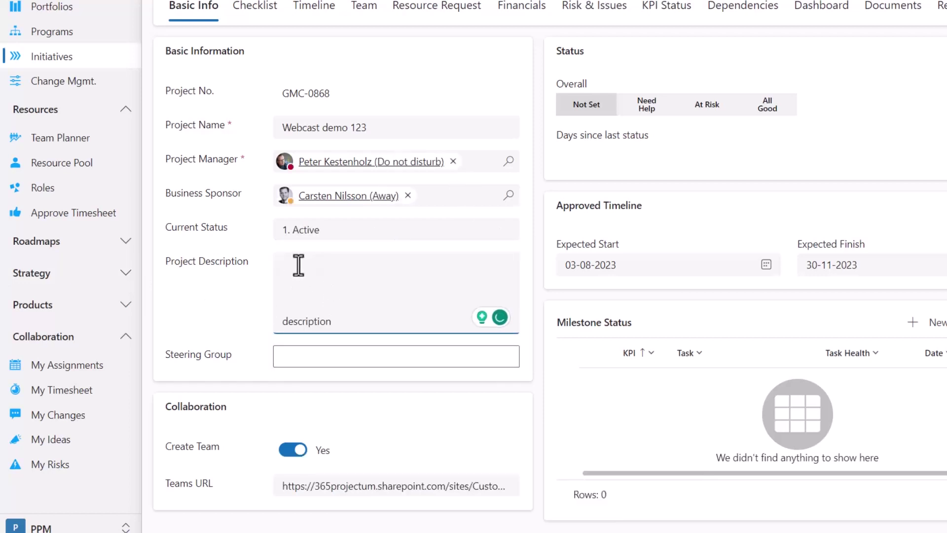
# Add two users to the Steering Group by searching each person's first name.
pyautogui.click(307, 351)
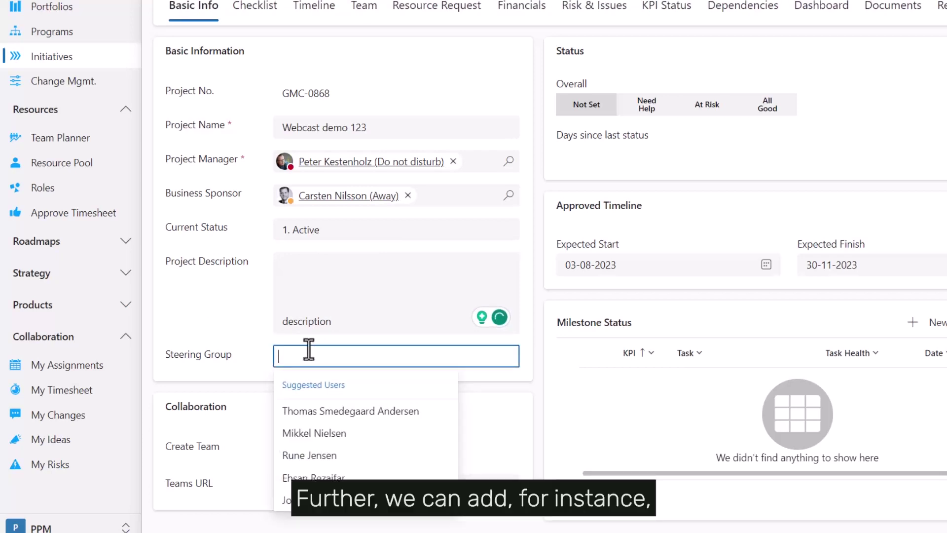
pyautogui.write('thomas')
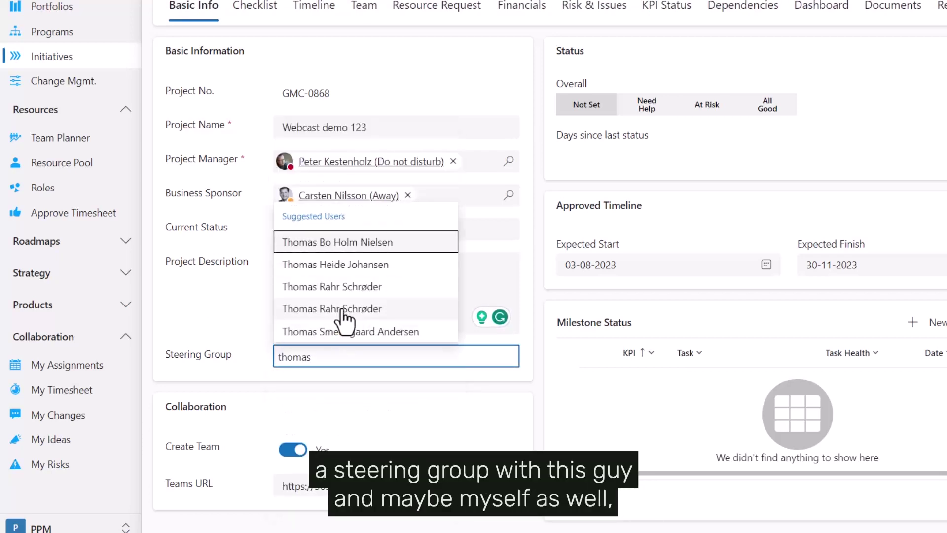
pyautogui.click(342, 309)
pyautogui.write('peter')
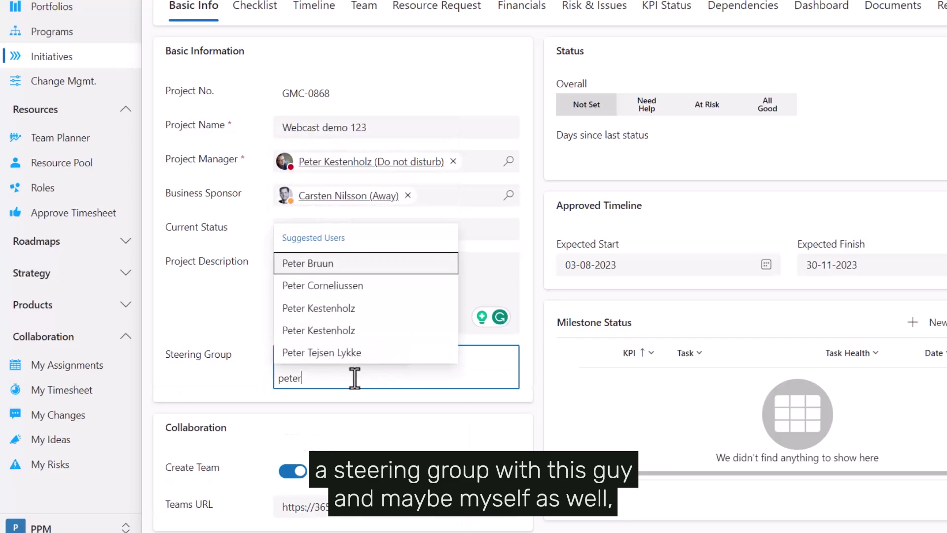
pyautogui.click(327, 327)
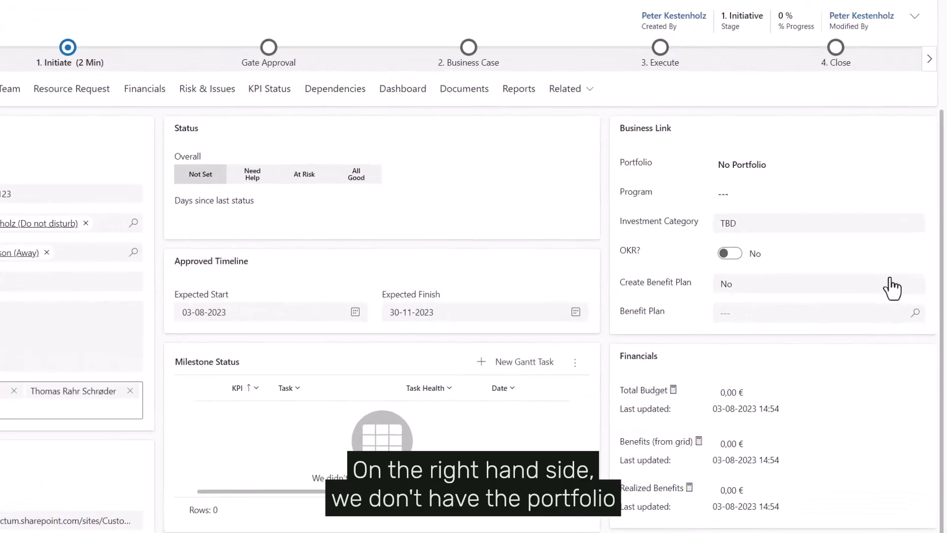
# Set Portfolio to Grow Portfolio, Program to Network Upgrade, and Investment Category to 4. Growth.
pyautogui.click(773, 166)
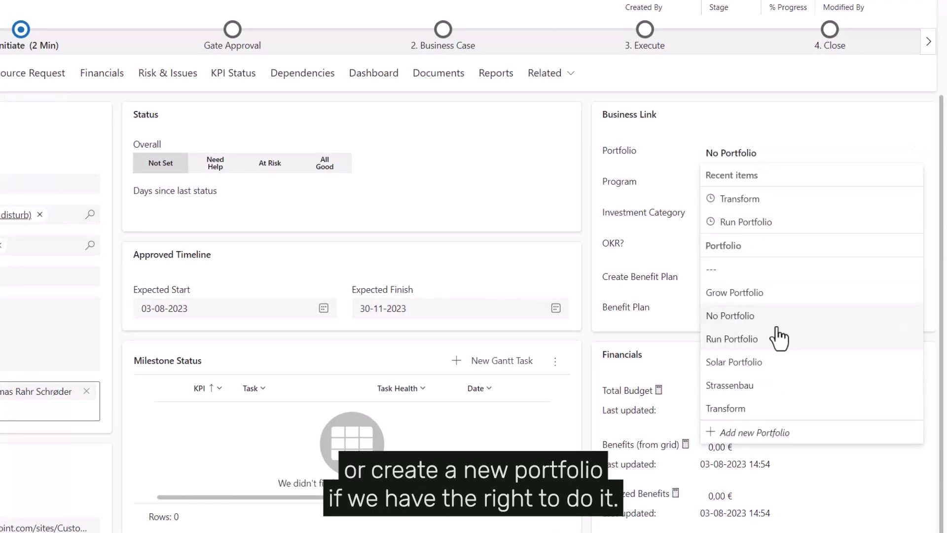
pyautogui.click(725, 294)
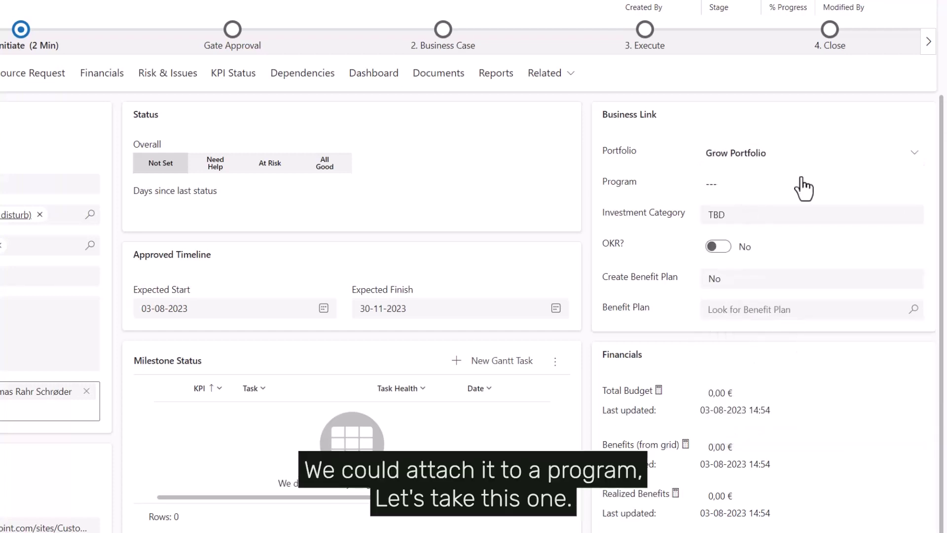
pyautogui.click(912, 190)
pyautogui.click(770, 228)
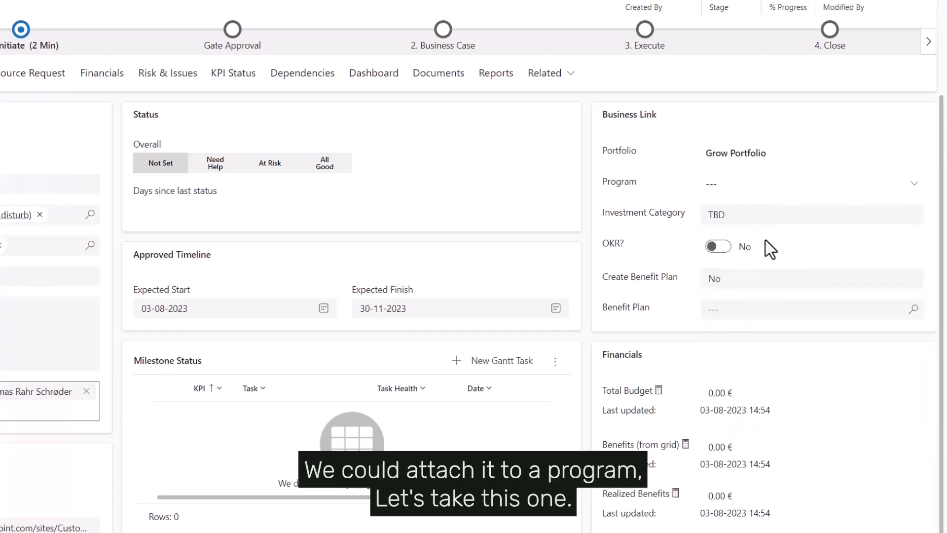
pyautogui.click(721, 218)
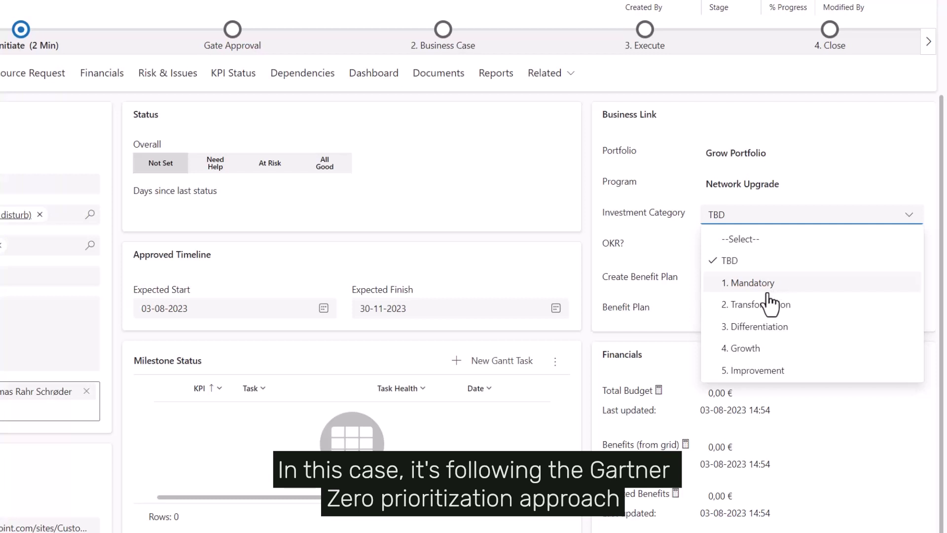
pyautogui.click(759, 348)
pyautogui.click(648, 249)
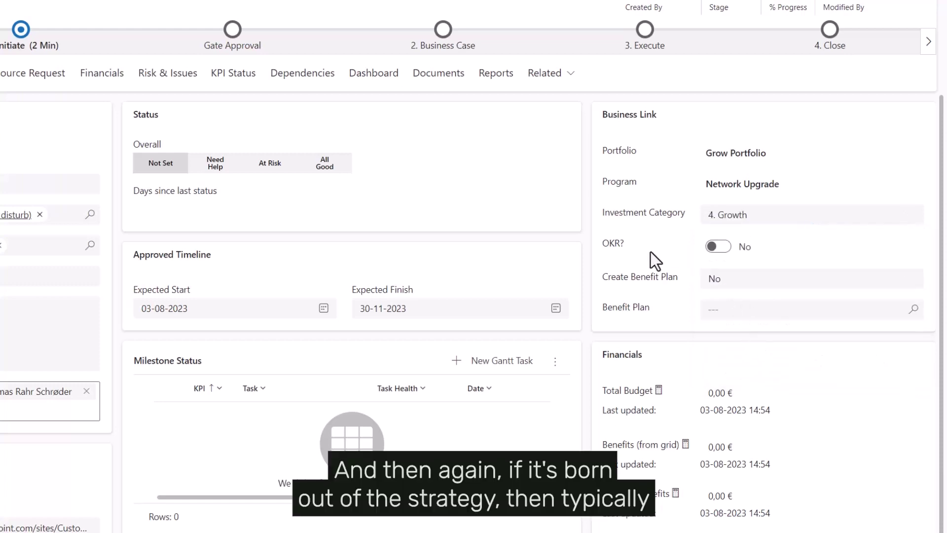
# Turn OKR? to Yes and choose the key result '150 of something by 2022'.
pyautogui.click(718, 246)
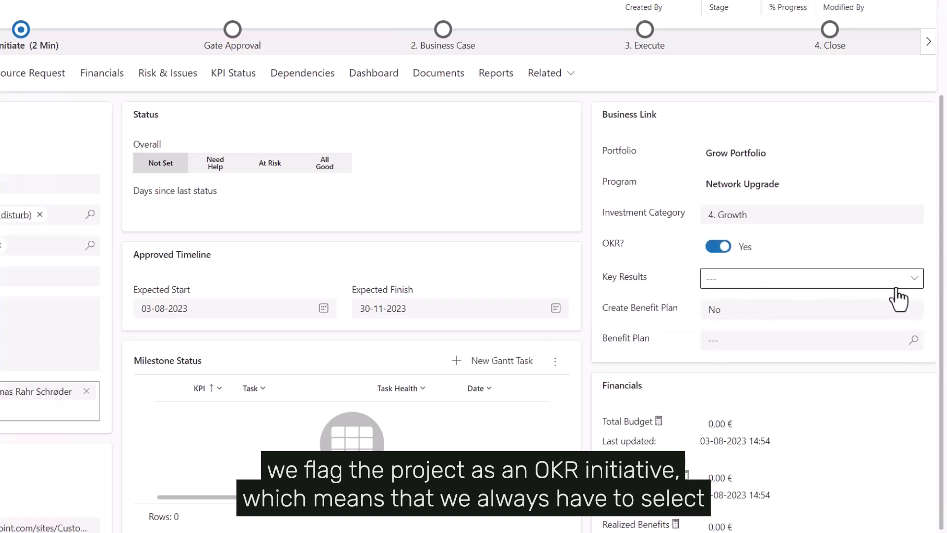
pyautogui.click(918, 284)
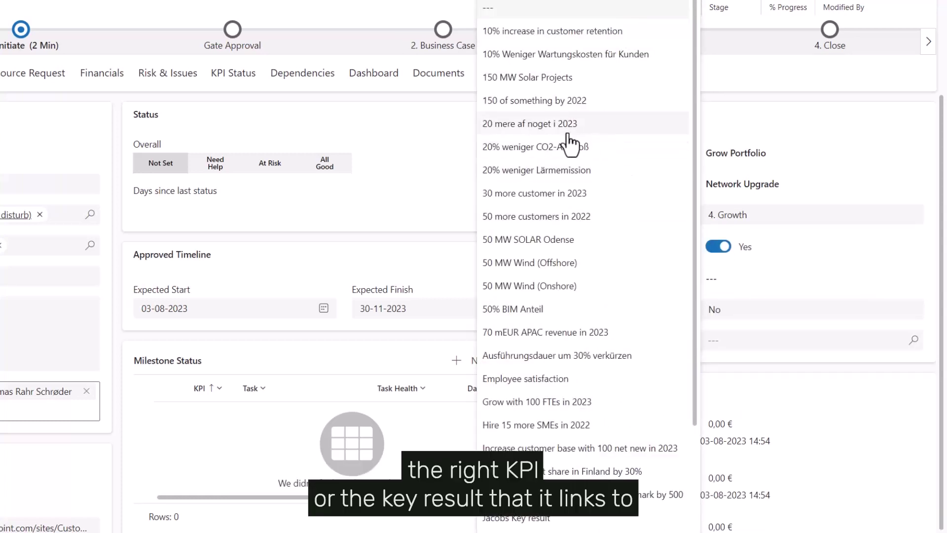
pyautogui.click(560, 102)
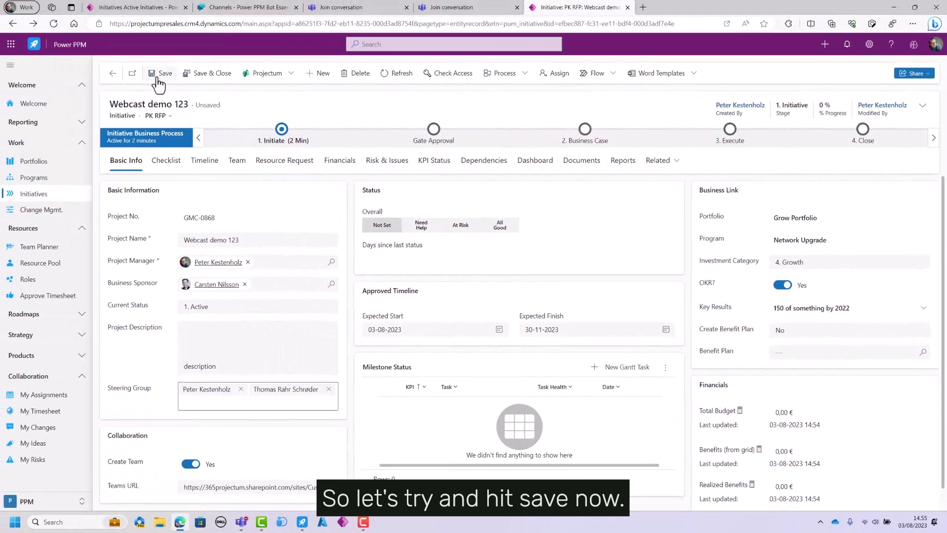
# Save the Webcast demo 123 initiative and point out its Approved Timeline heading.
pyautogui.click(158, 79)
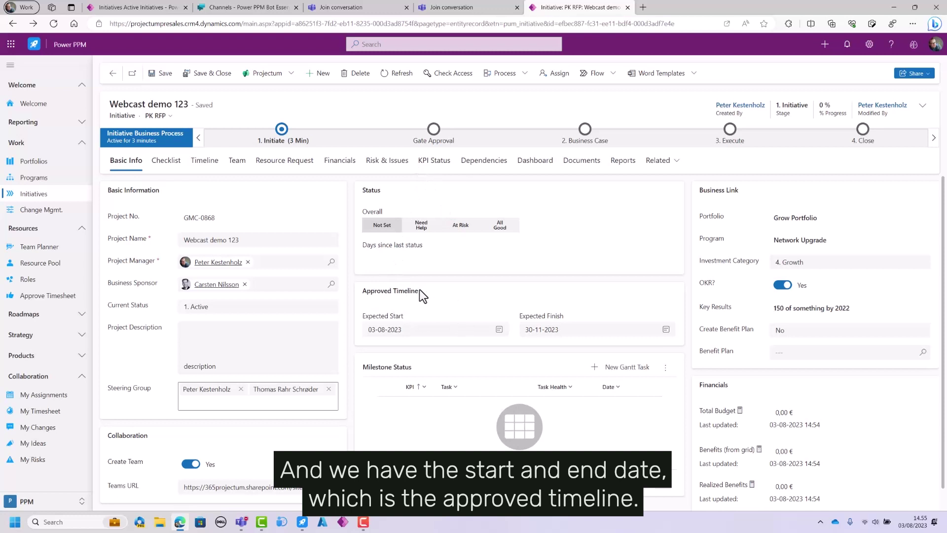
pyautogui.moveTo(419, 290); pyautogui.dragTo(362, 291)
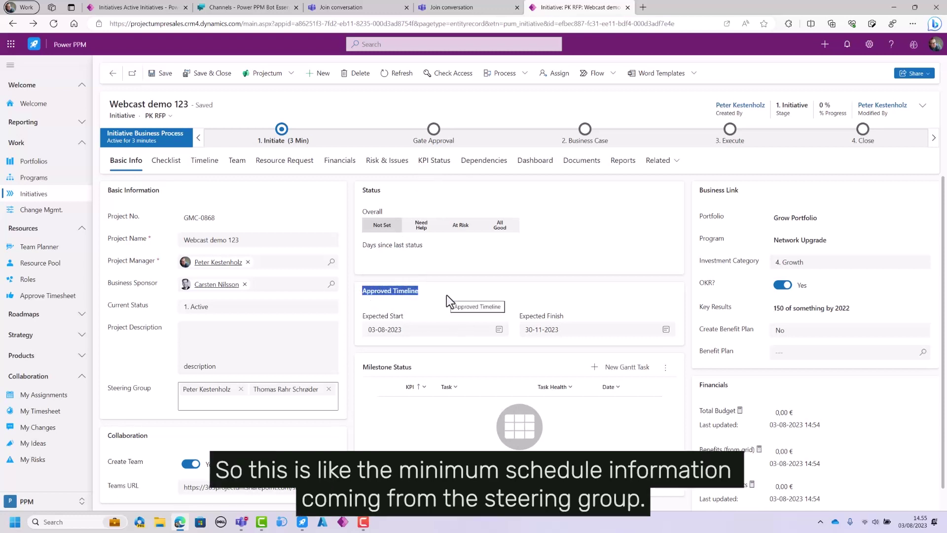
pyautogui.click(424, 306)
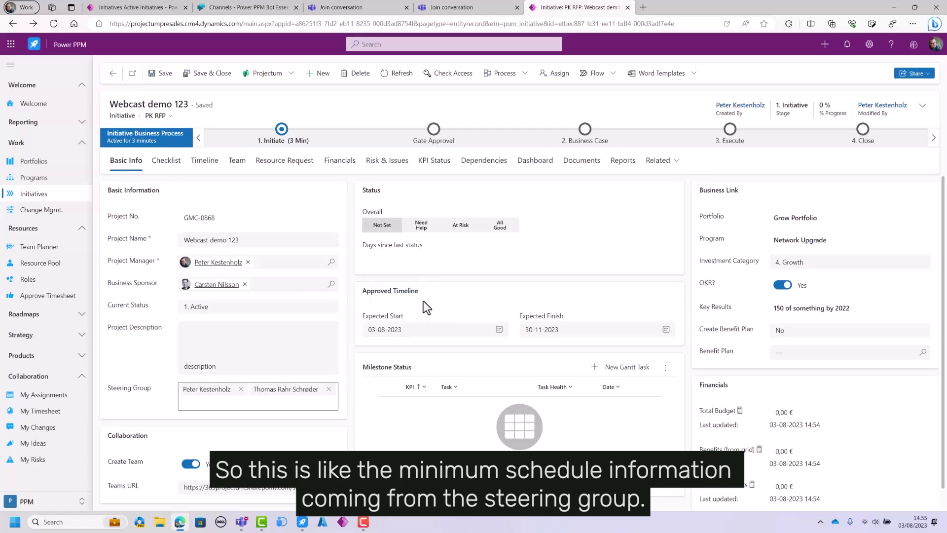